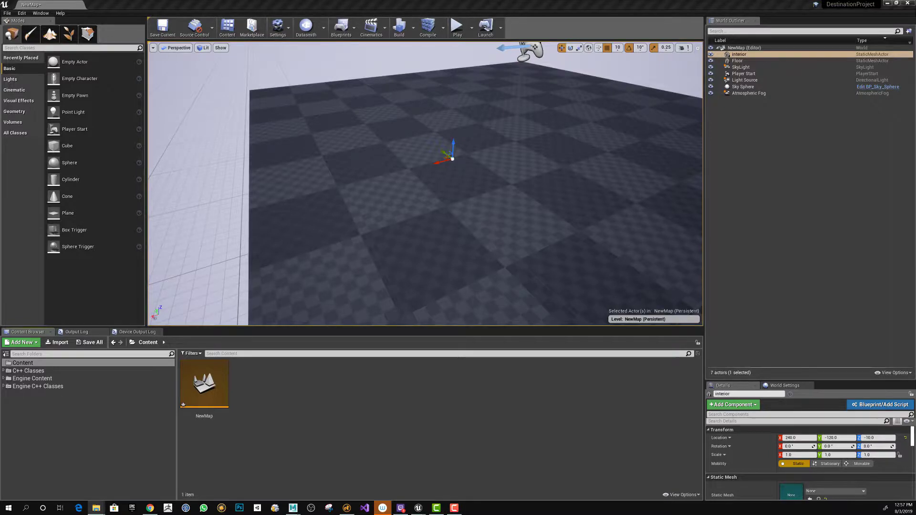
# Bring interior.FBX from the Downloads folder into the project's Content folder to start a mesh import.
pyautogui.click(96, 508)
pyautogui.click(197, 242)
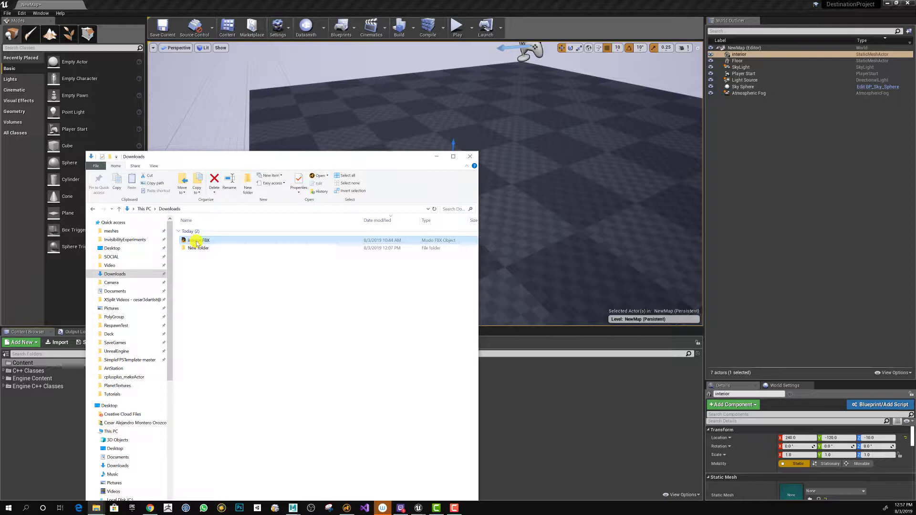
pyautogui.moveTo(196, 242); pyautogui.dragTo(620, 428)
pyautogui.click(96, 508)
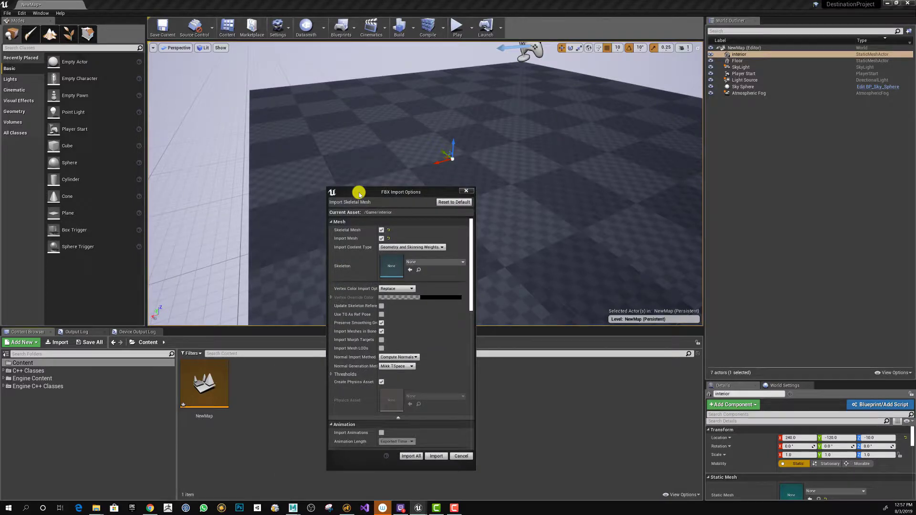
pyautogui.moveTo(359, 187); pyautogui.dragTo(352, 126)
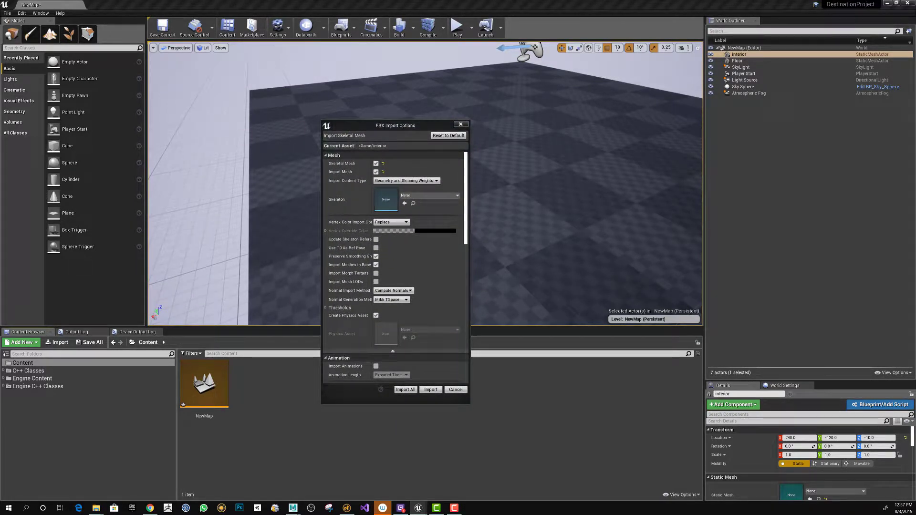
# Switch to Maya to view the source interior scene and its separate objects, and return to Unreal's FBX import options.
pyautogui.moveTo(0, 138); pyautogui.dragTo(475, 66)
pyautogui.doubleClick(476, 66)
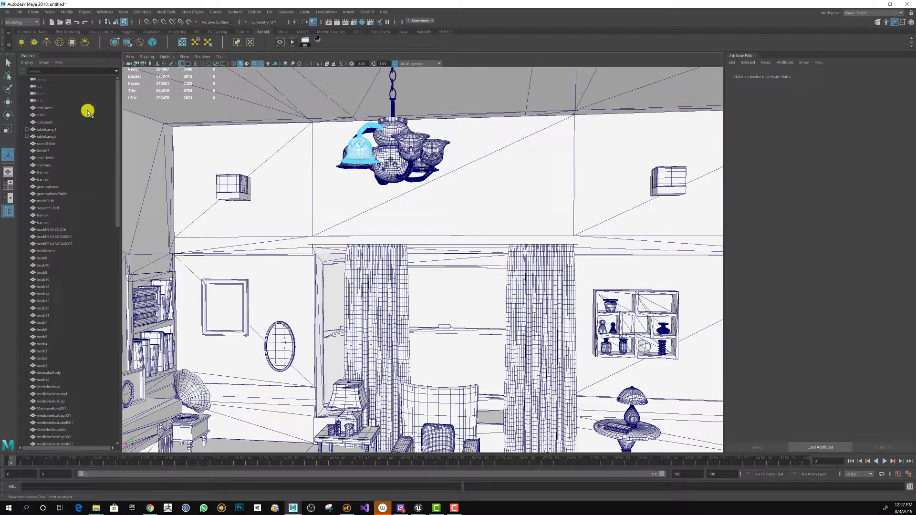
pyautogui.click(873, 5)
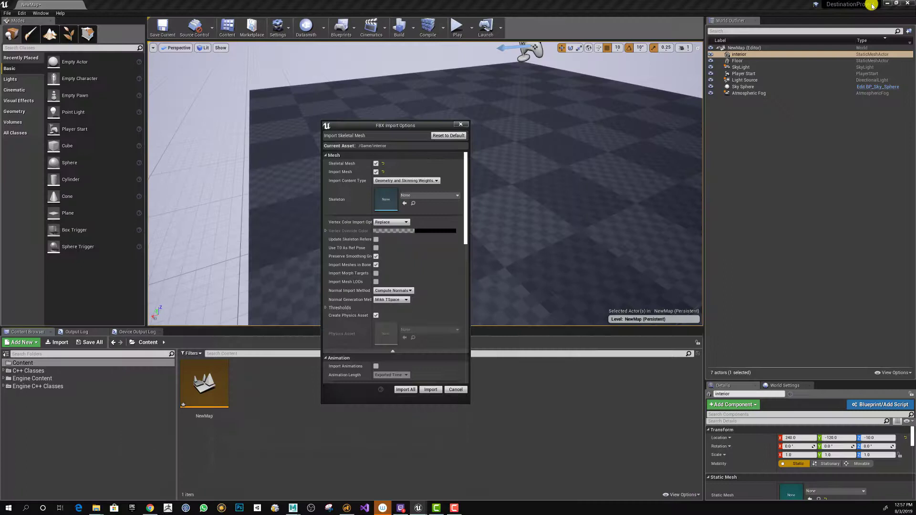
pyautogui.moveTo(423, 127); pyautogui.dragTo(423, 153)
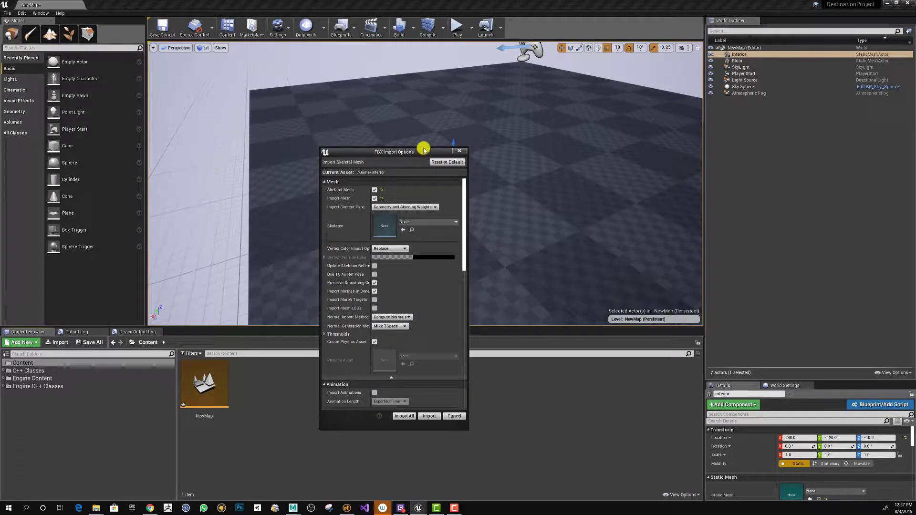
# Turn off the Skeletal Mesh option and import the whole interior file as a static mesh.
pyautogui.click(375, 191)
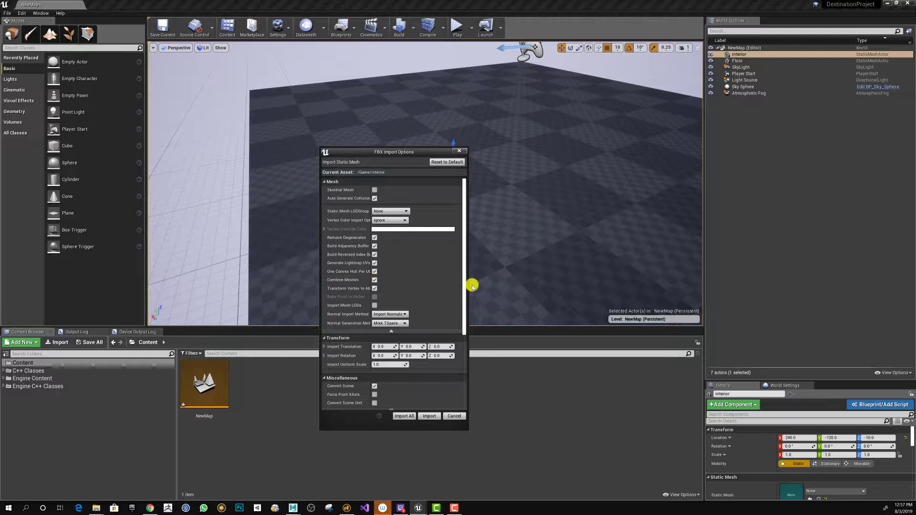
pyautogui.click(405, 416)
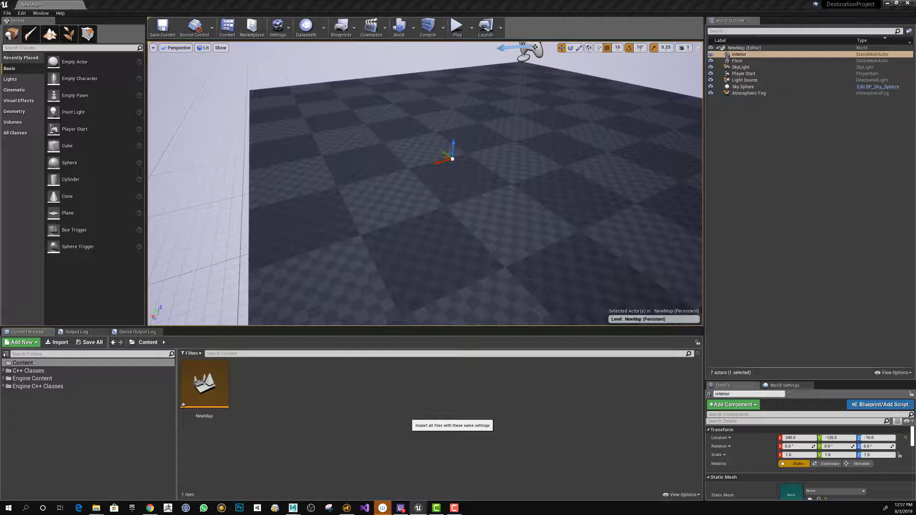
pyautogui.hotkey('alt', 'Tab')
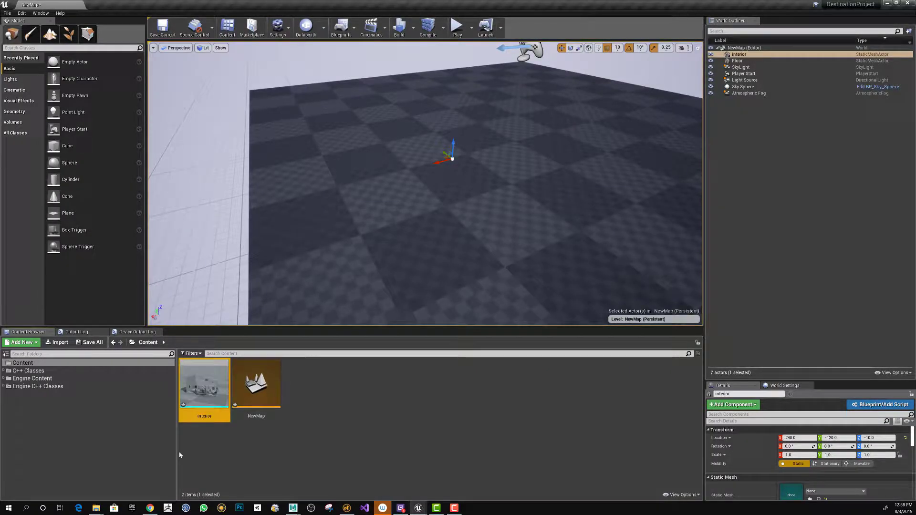
# Place the interior mesh from the Content folder on the level floor and select its new actor.
pyautogui.moveTo(216, 385)
pyautogui.moveTo(202, 388); pyautogui.dragTo(395, 159)
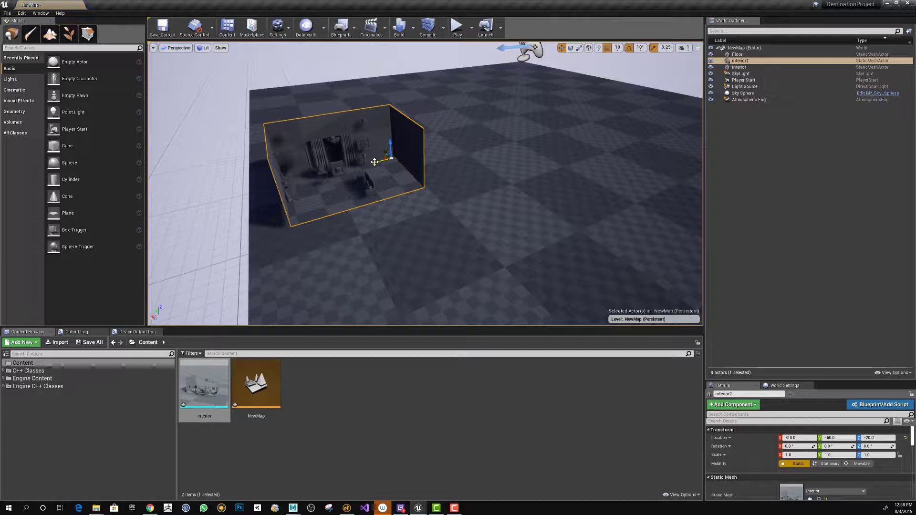
pyautogui.moveTo(380, 162); pyautogui.dragTo(425, 161, button='right')
pyautogui.press('w')
pyautogui.press('a')
pyautogui.click(744, 66)
pyautogui.click(746, 62)
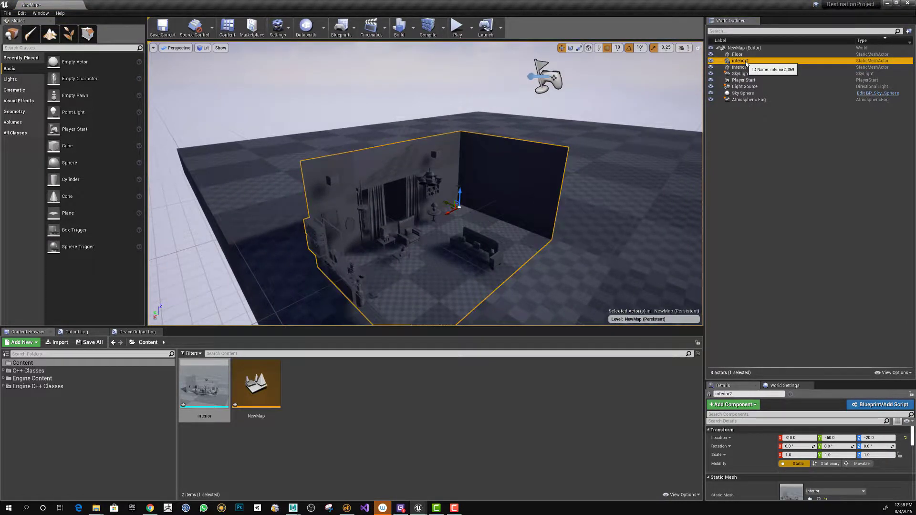
# Force-delete the interior static mesh asset from the Content folder.
pyautogui.click(249, 387)
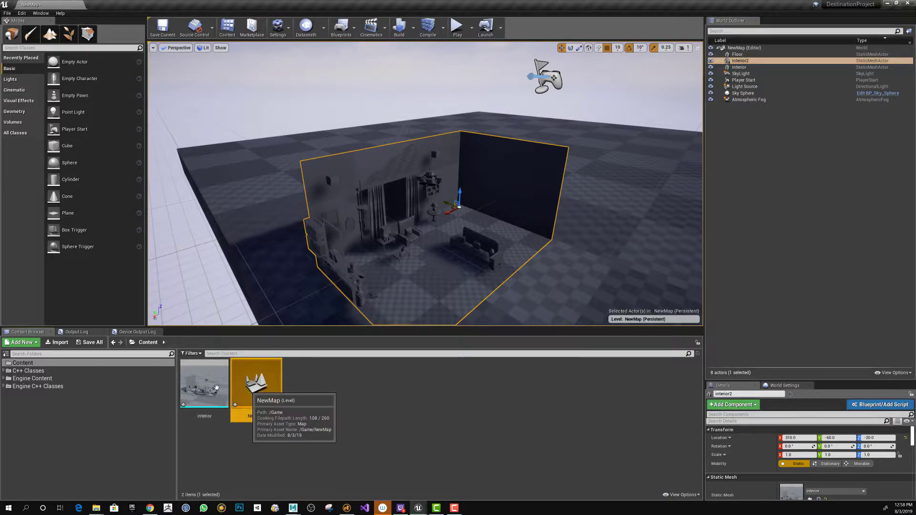
pyautogui.click(203, 386)
pyautogui.press('Delete')
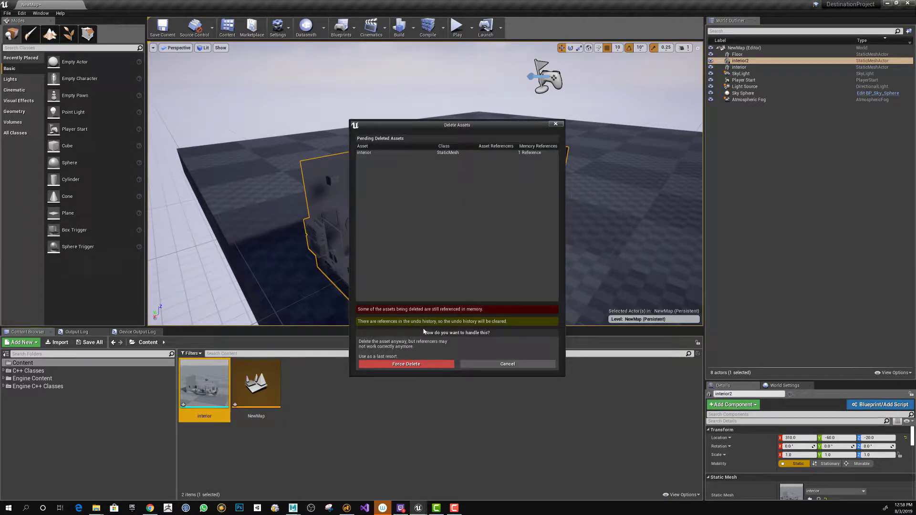
pyautogui.click(427, 365)
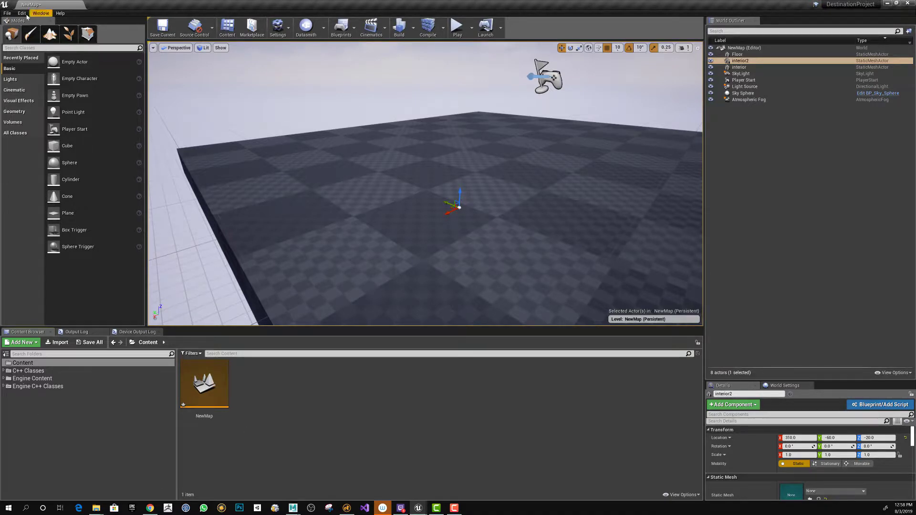
# Start importing interior.FBX from Downloads into the level, with the Content folder as the location for the scene content.
pyautogui.click(7, 14)
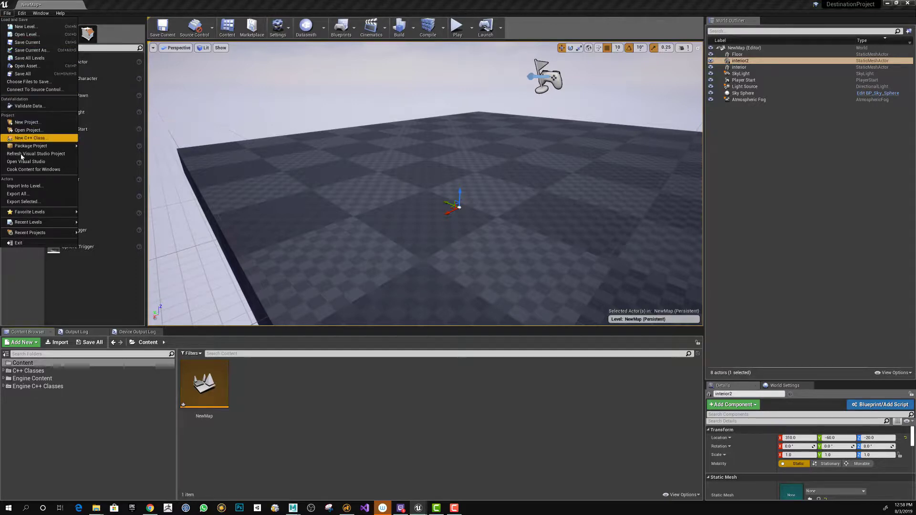
pyautogui.click(17, 188)
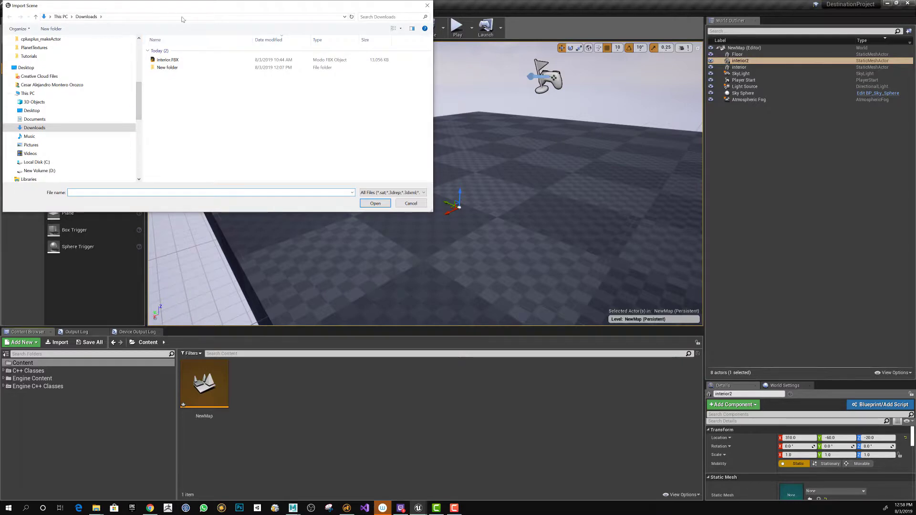
pyautogui.moveTo(182, 7); pyautogui.dragTo(270, 162)
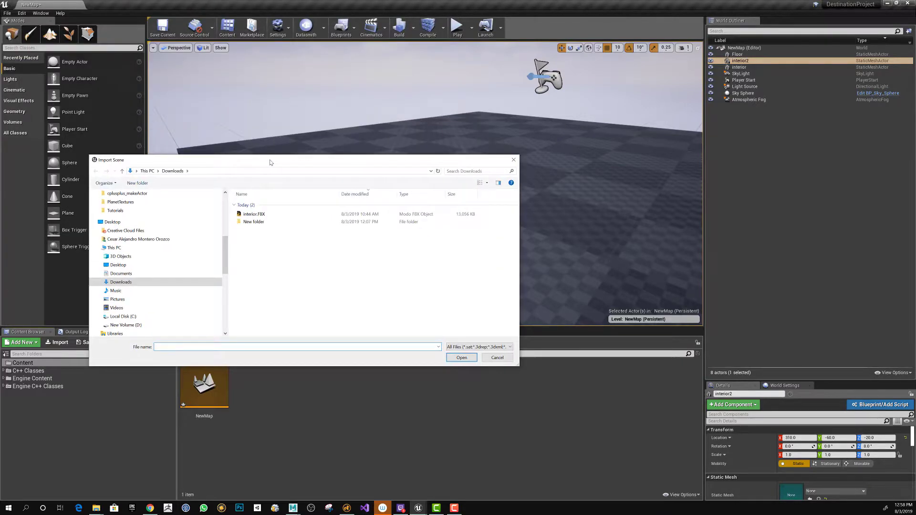
pyautogui.click(256, 217)
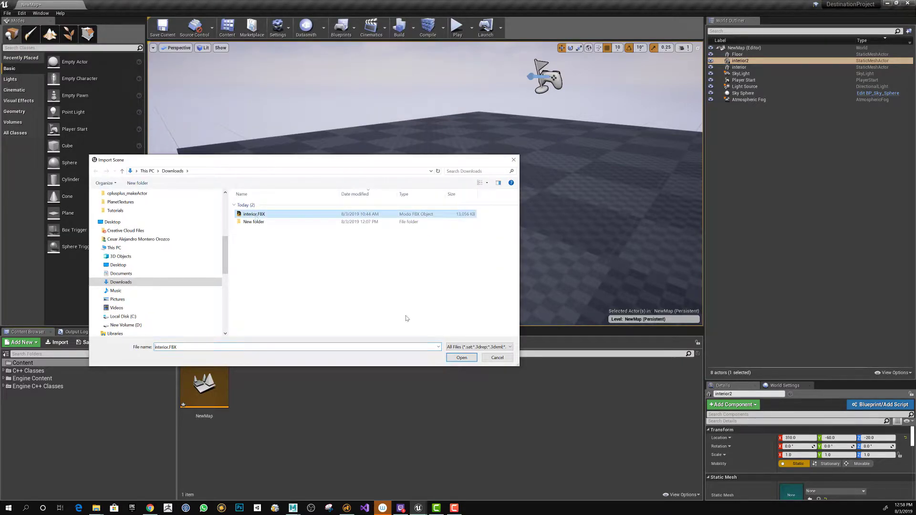
pyautogui.click(461, 357)
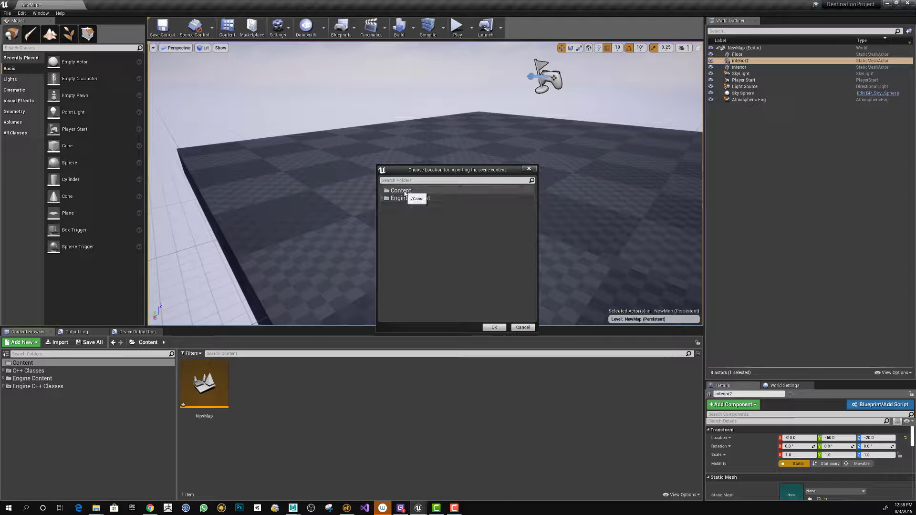
pyautogui.click(401, 190)
pyautogui.click(494, 327)
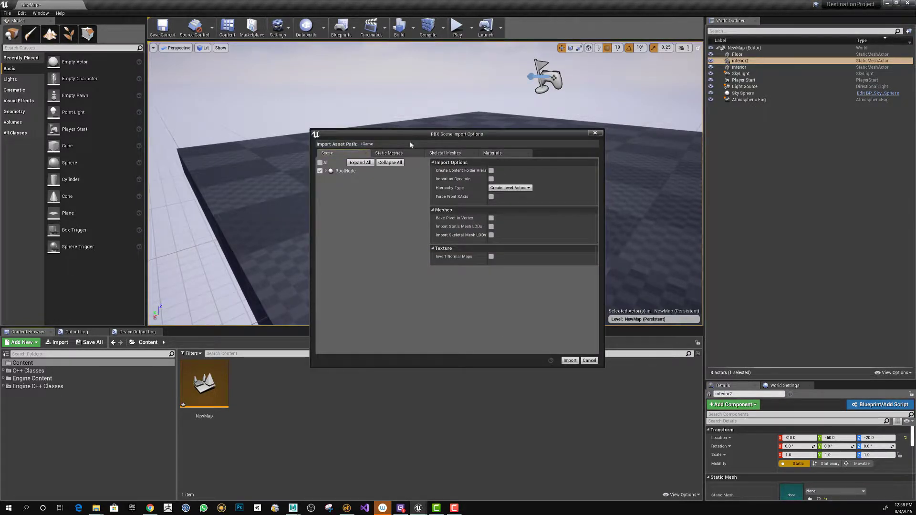
# Expand RootNode in the scene import options and include all nodes, checking against the object list in Maya.
pyautogui.moveTo(513, 264); pyautogui.dragTo(566, 275)
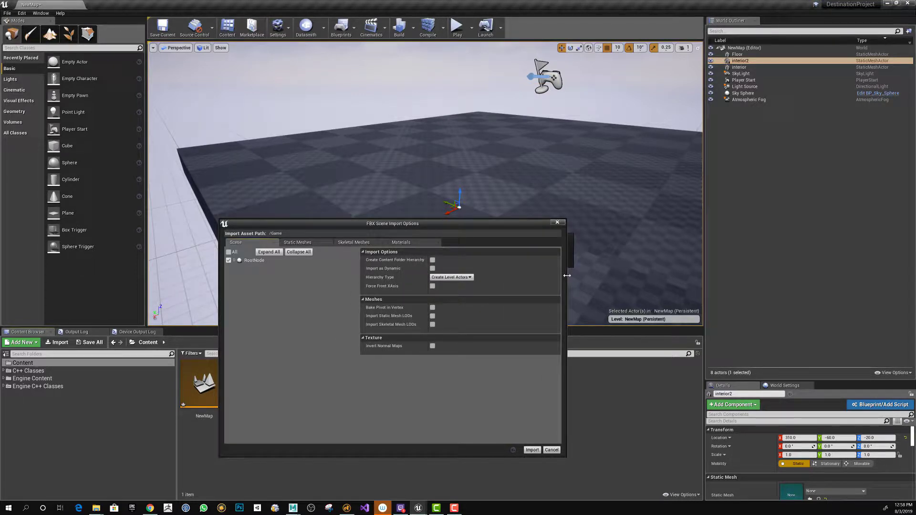
pyautogui.click(234, 261)
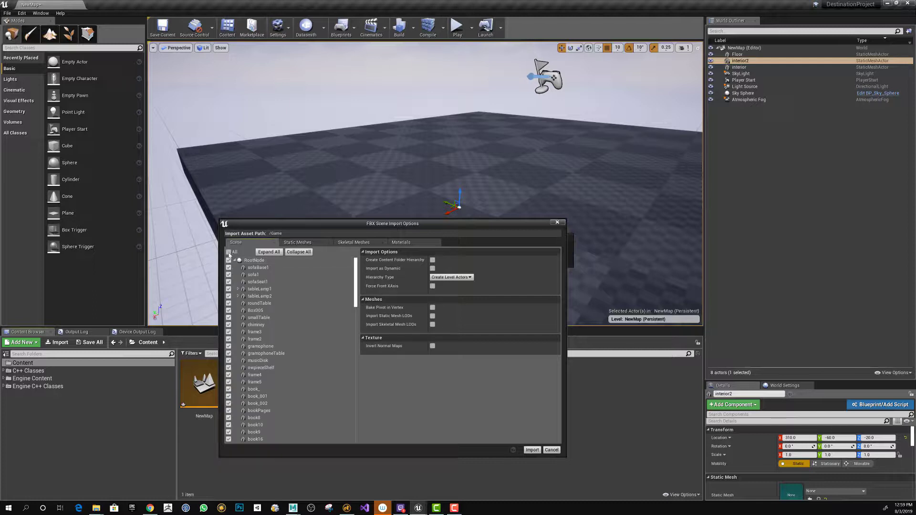
pyautogui.click(228, 252)
pyautogui.hotkey('alt', 'Tab')
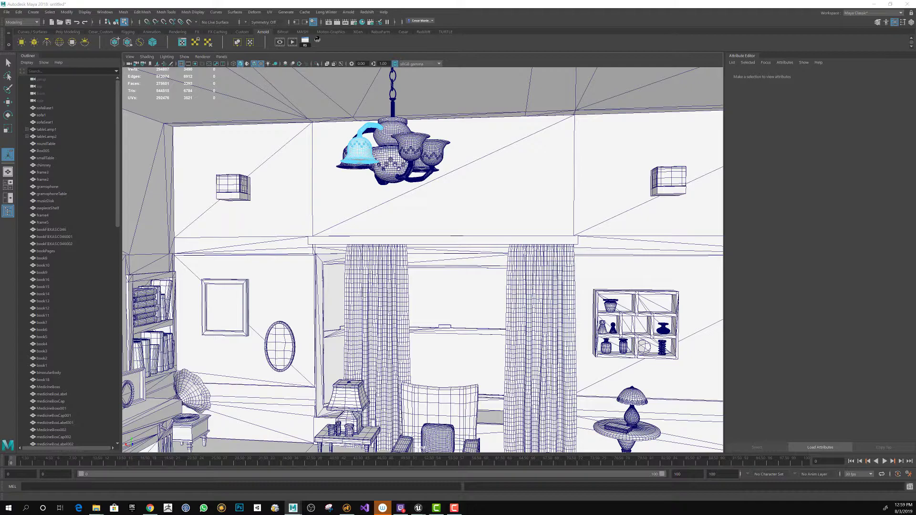
pyautogui.hotkey('alt', 'Tab')
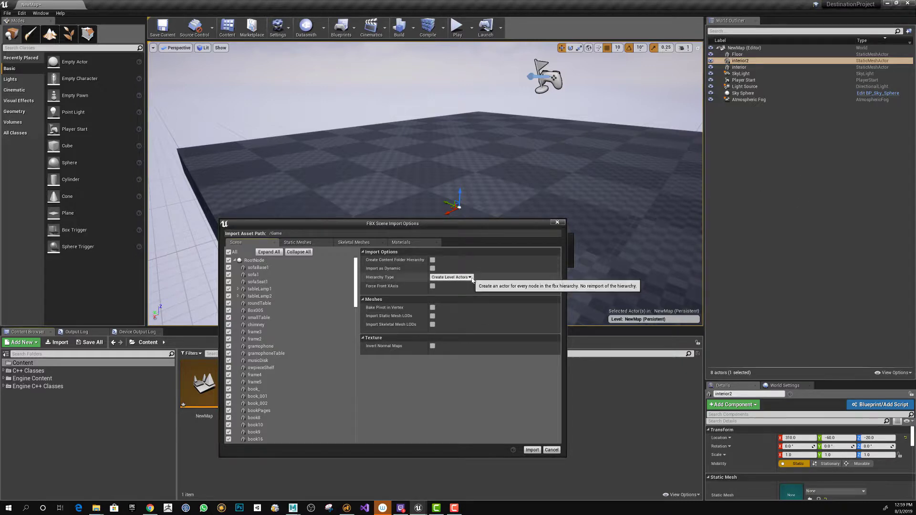
# Review the hierarchy types, keep Create Level Actors, and import the scene.
pyautogui.click(471, 277)
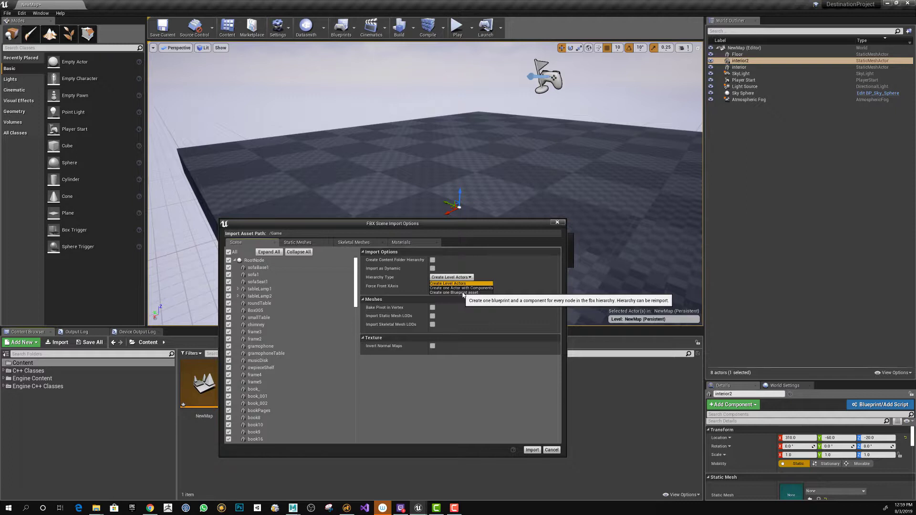
pyautogui.click(458, 402)
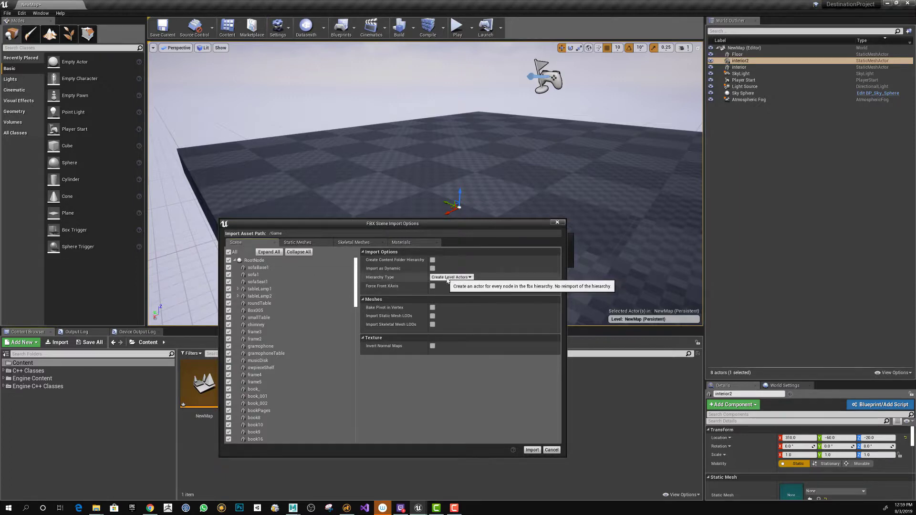
pyautogui.click(531, 450)
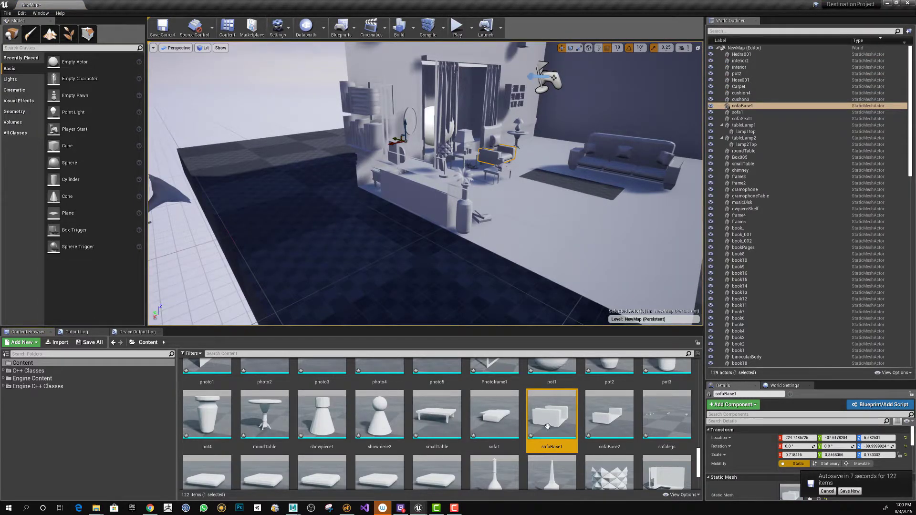
# Focus on the binocularBody actor and move it along the X axis to about 312.5.
pyautogui.scroll(-5, 749, 256)
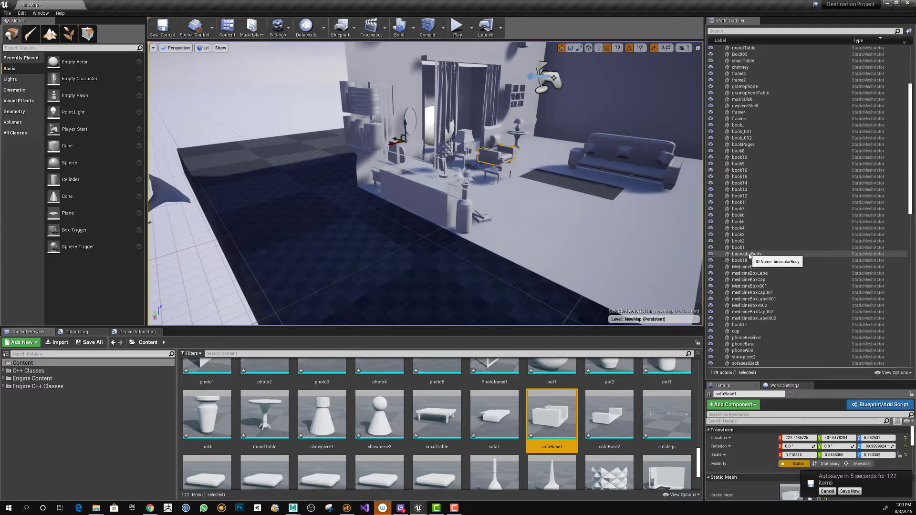
pyautogui.click(746, 254)
pyautogui.doubleClick(747, 254)
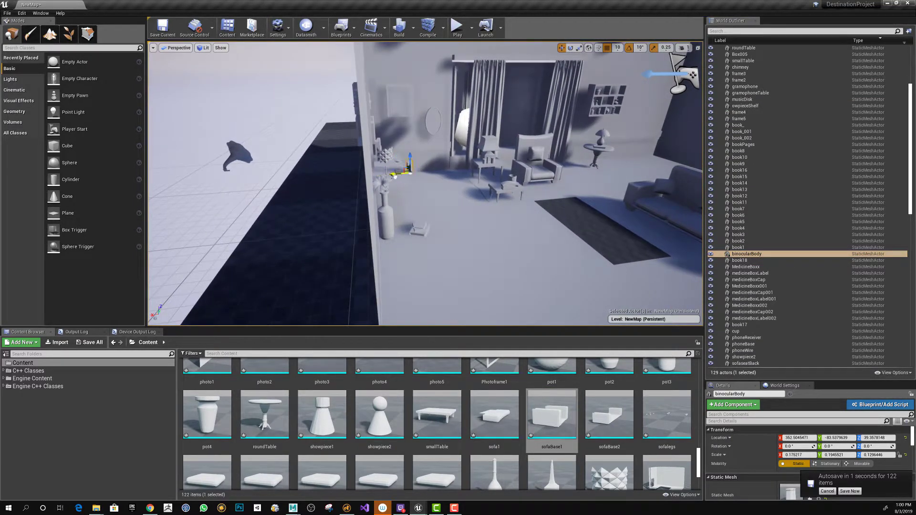
pyautogui.moveTo(394, 176); pyautogui.dragTo(437, 180)
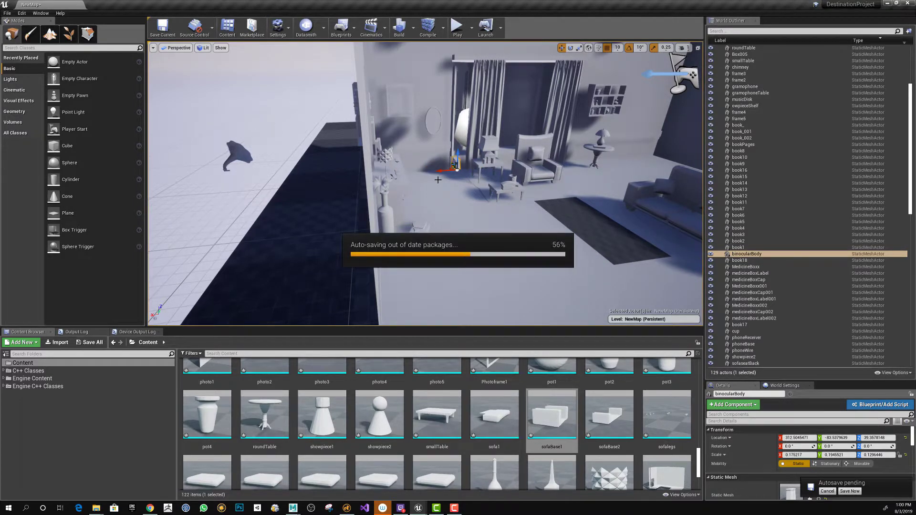
# Select the MedicineBoxx actor, view it in the room, and browse the imported meshes in the Content folder.
pyautogui.click(757, 267)
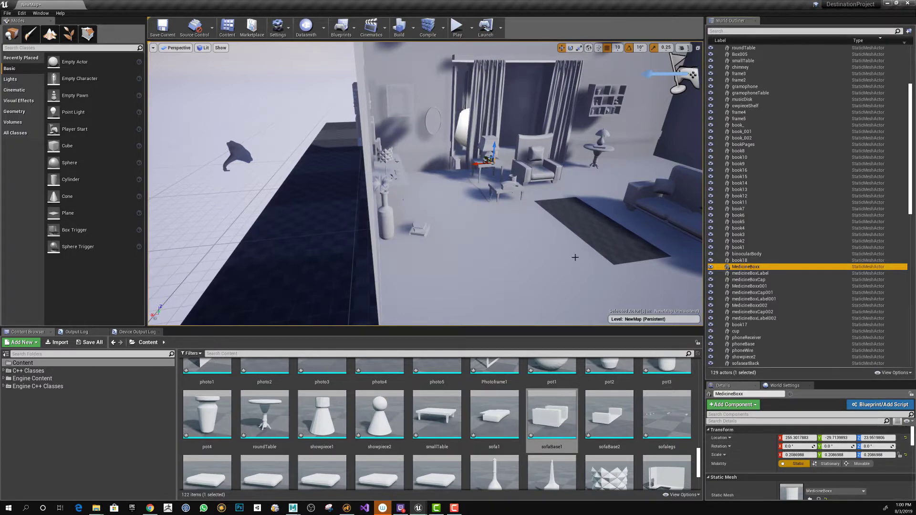
pyautogui.moveTo(527, 235); pyautogui.dragTo(654, 243, button='middle')
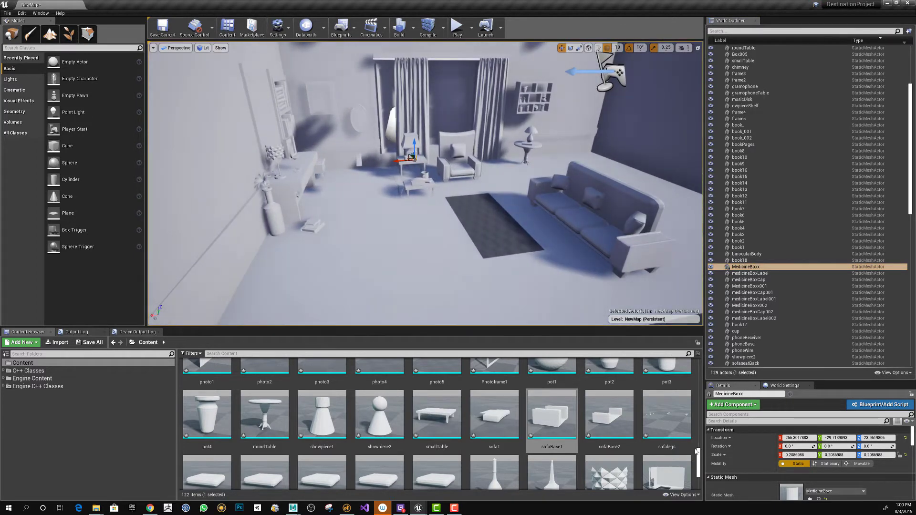
pyautogui.scroll(3, 696, 434)
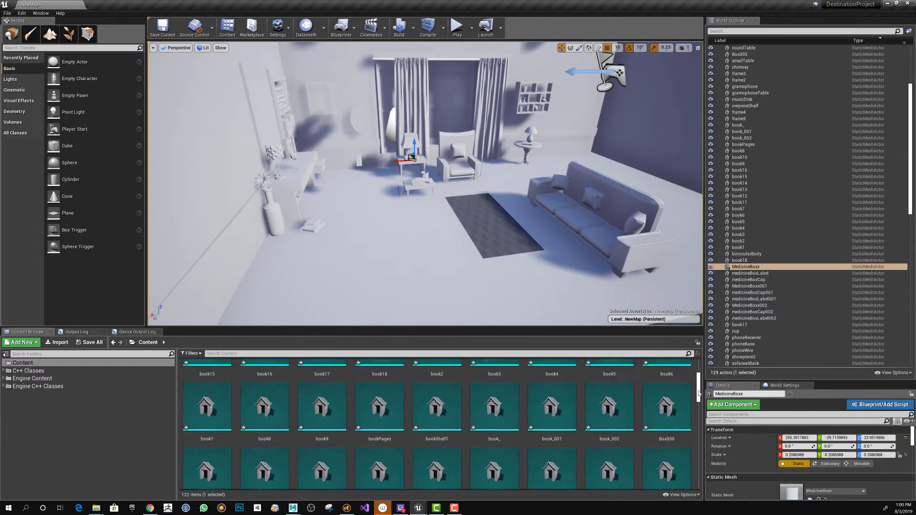
pyautogui.scroll(-5, 694, 434)
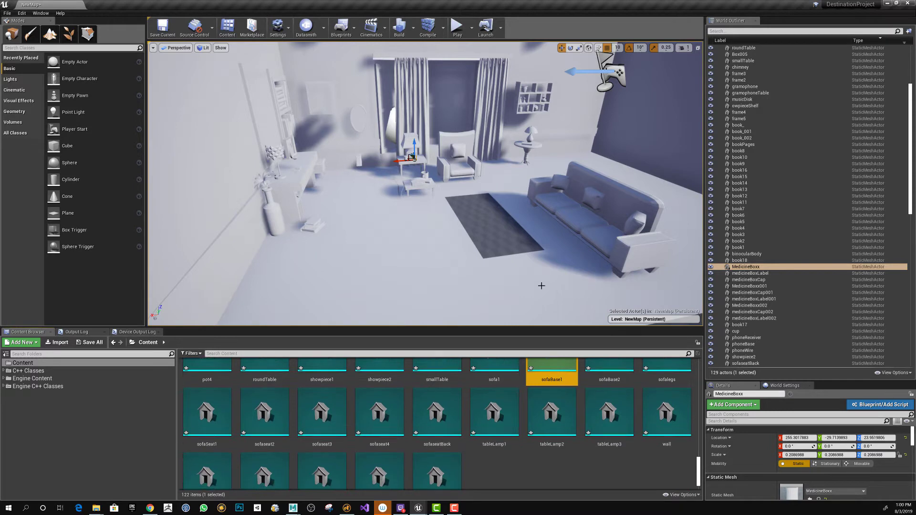
# Select the room's floor mesh and examine the whole imported interior from farther away.
pyautogui.click(460, 254)
pyautogui.press('s')
pyautogui.moveTo(469, 246); pyautogui.dragTo(482, 231, button='right')
pyautogui.press('w')
pyautogui.press('s')
pyautogui.press('d')
pyautogui.press('w')
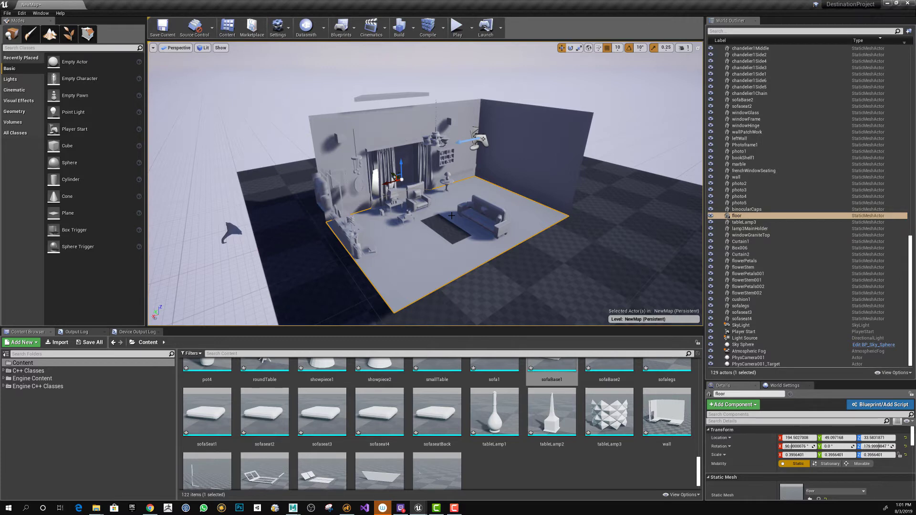
pyautogui.press('s')
pyautogui.moveTo(461, 224); pyautogui.dragTo(461, 224, button='right')
pyautogui.moveTo(458, 266); pyautogui.dragTo(458, 245)
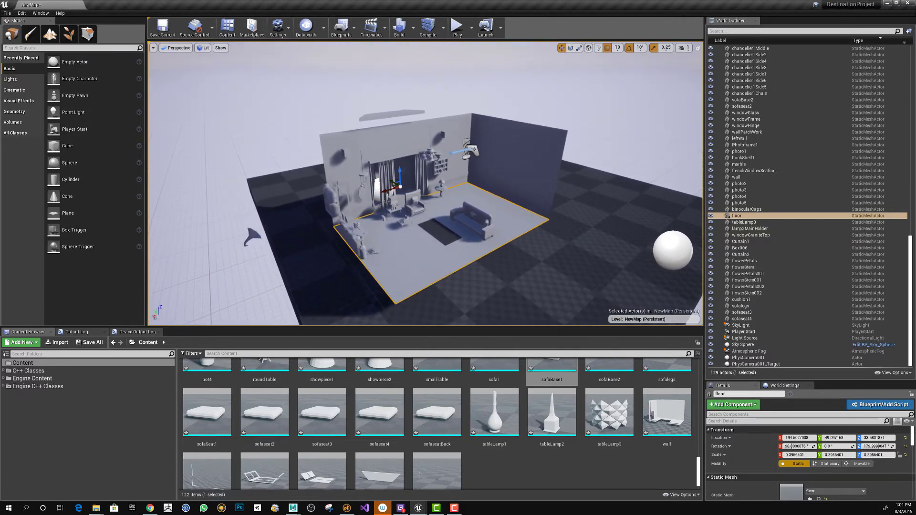